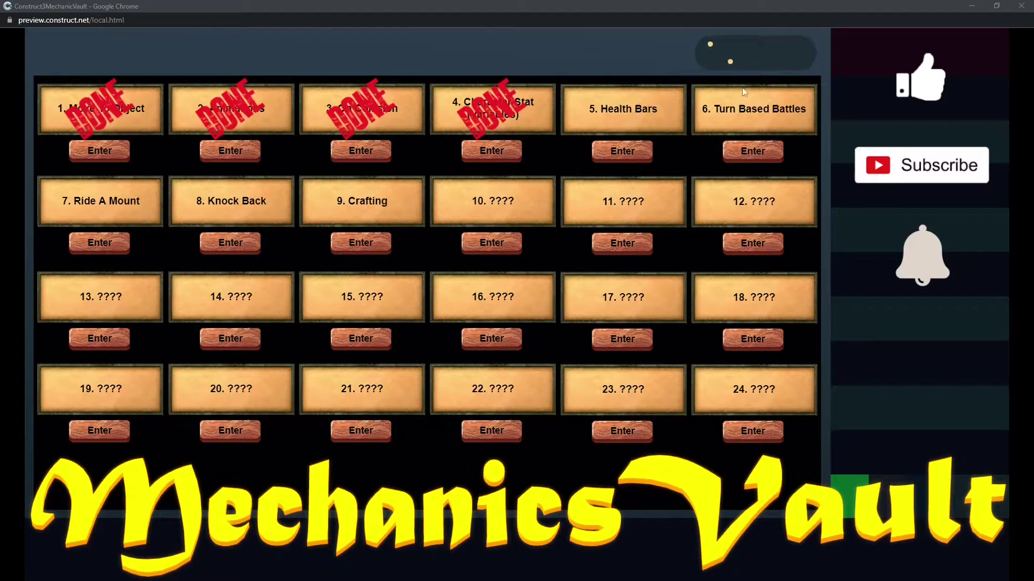
Step: Play the Health Bars demo, walking the player into the carrot and wall until the circular health drains, then close the preview
left_click(610, 154)
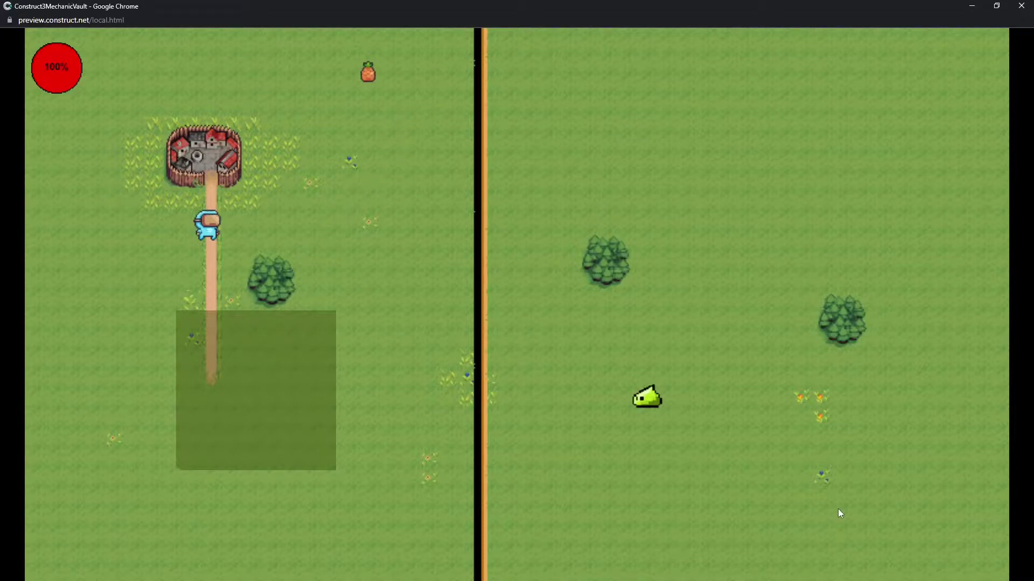
key("Right")
key("Down")
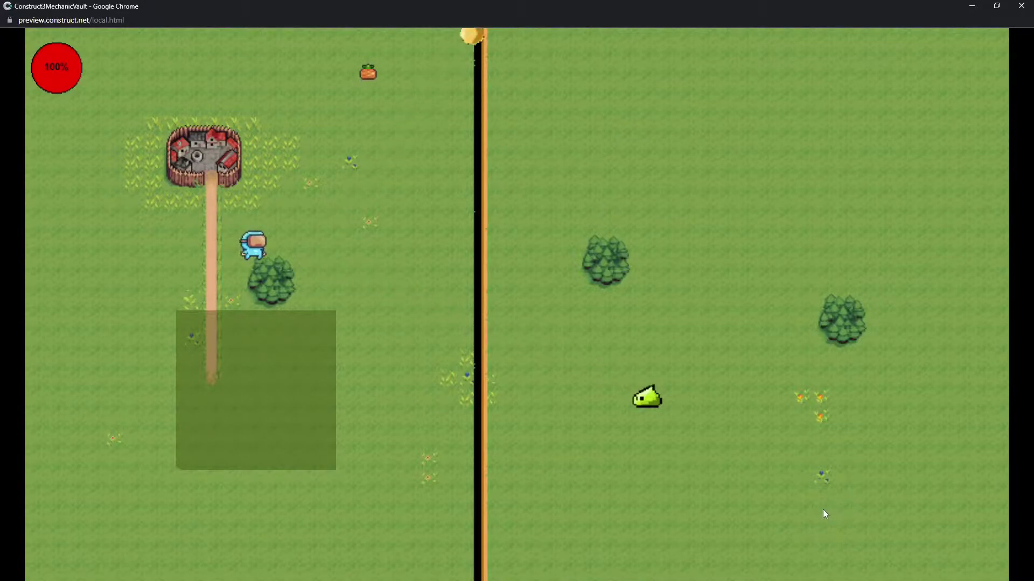
left_click(369, 202)
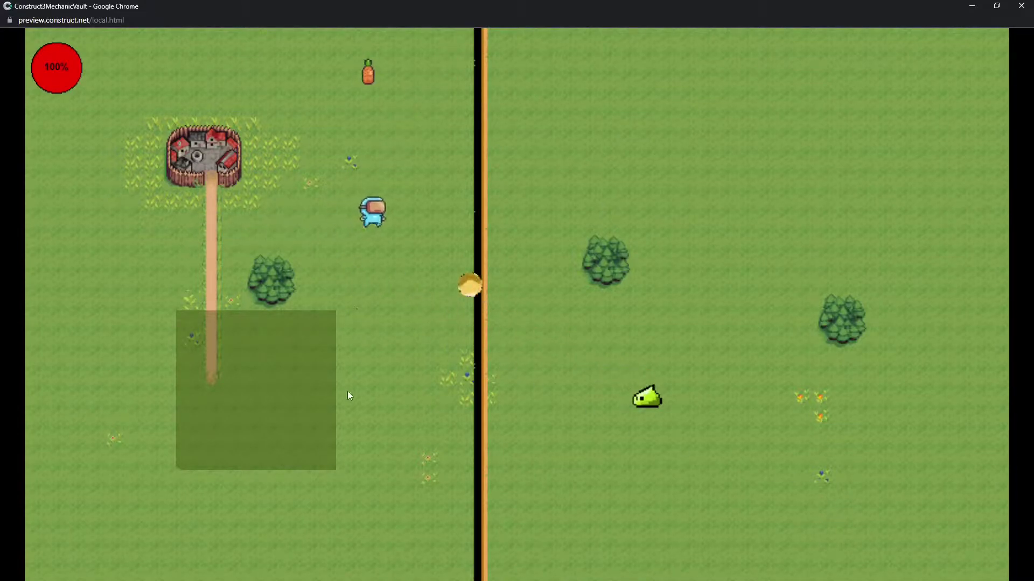
key("Up")
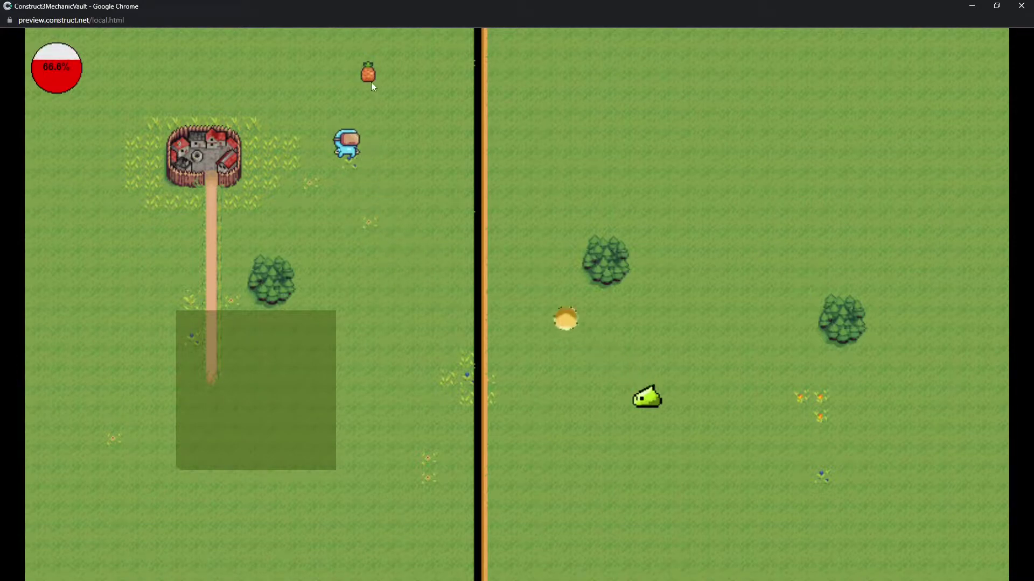
left_click(371, 86)
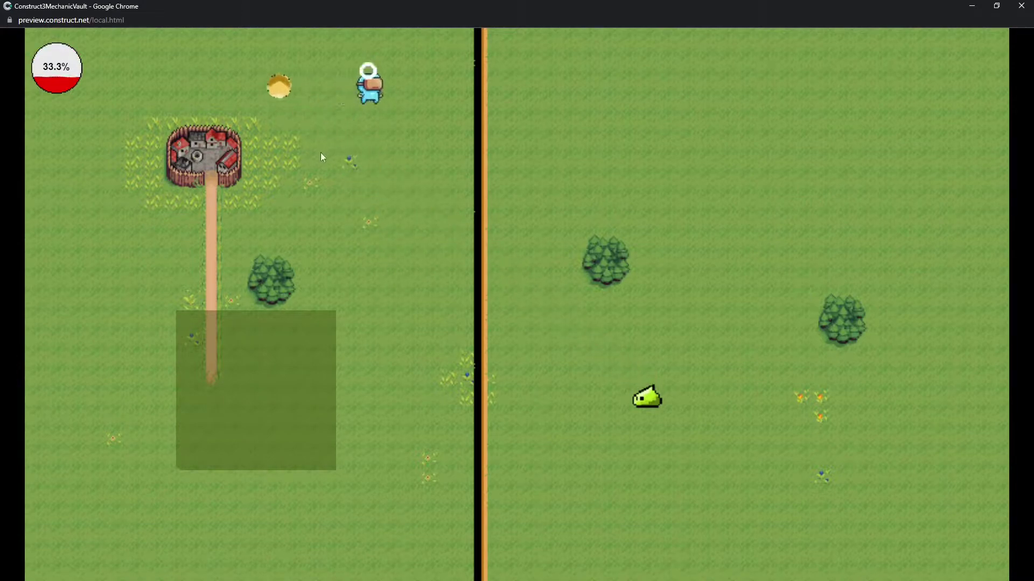
left_click(356, 156)
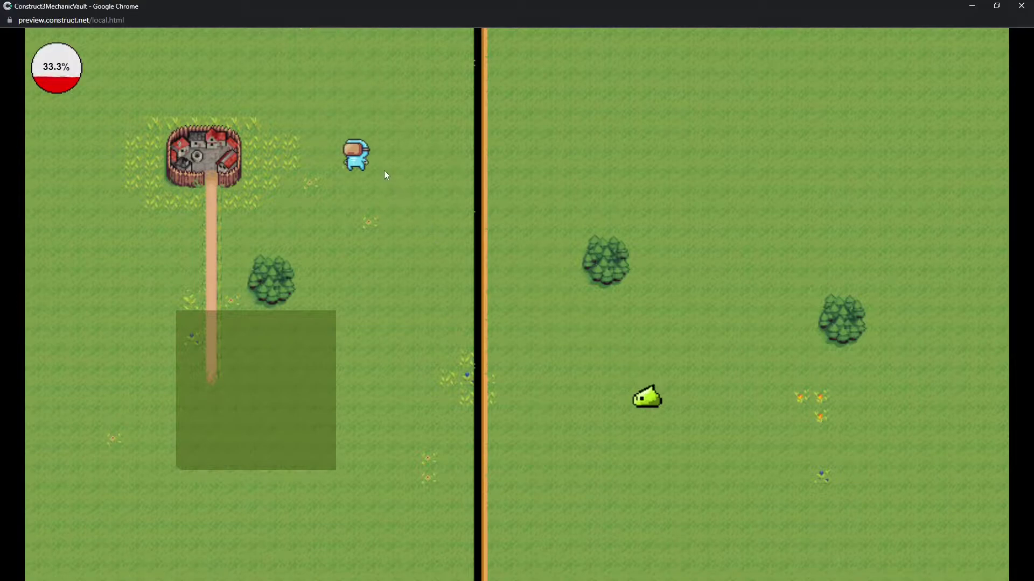
left_click(519, 299)
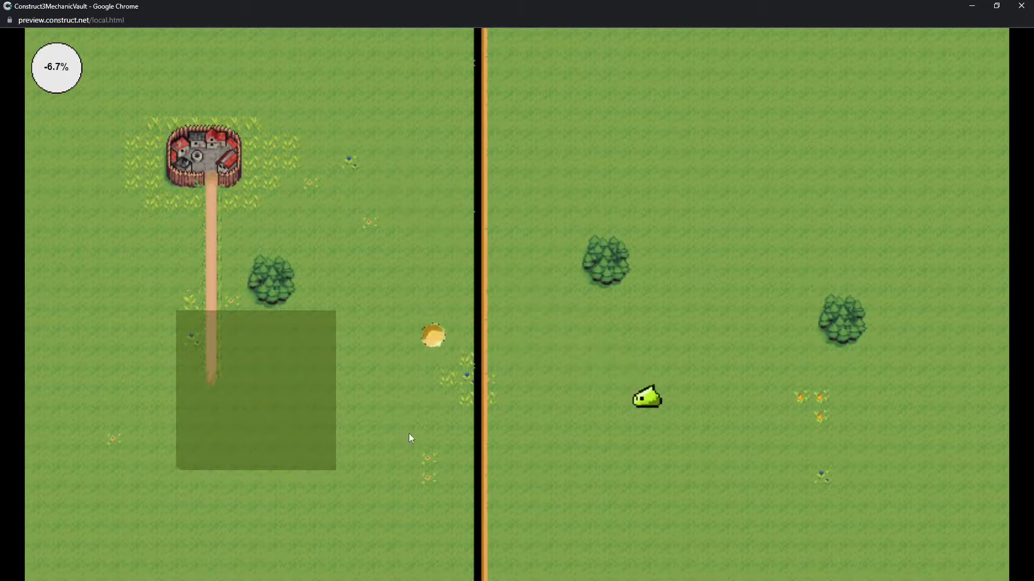
left_click(1021, 5)
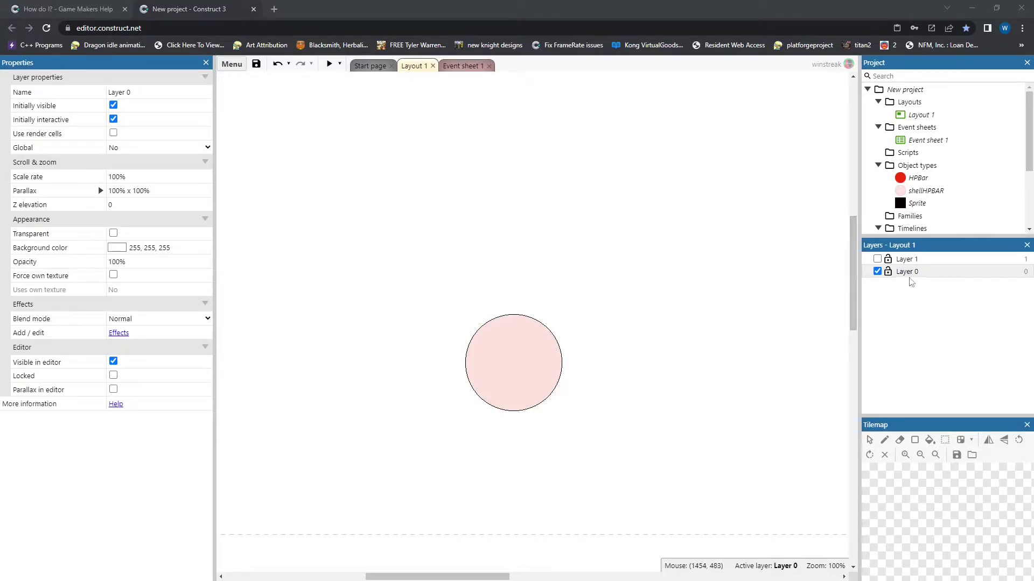
Step: Hide Layer 0, show Layer 1, and select the red HPBar circle beneath the black square
left_click(879, 276)
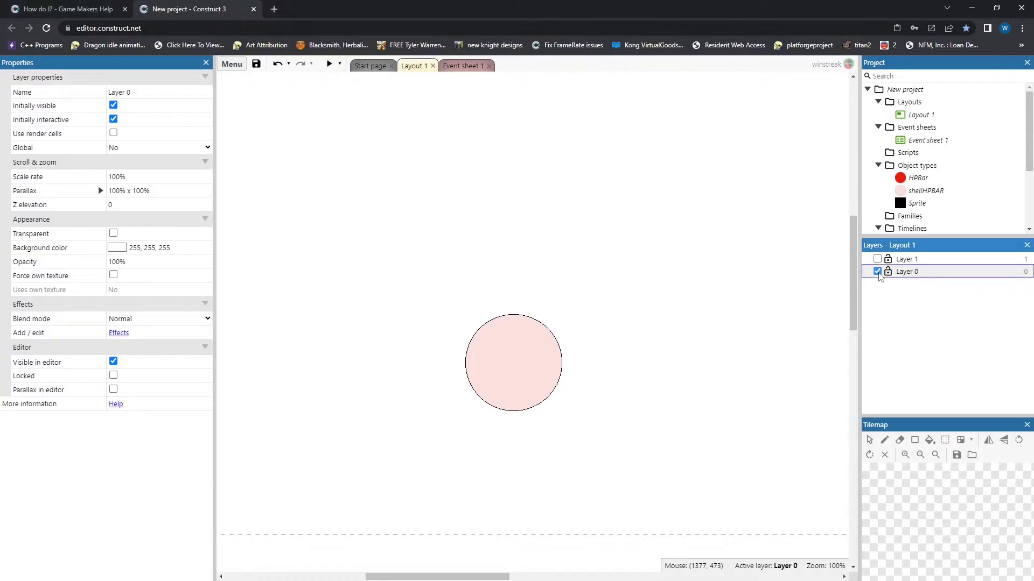
left_click(877, 271)
left_click(878, 258)
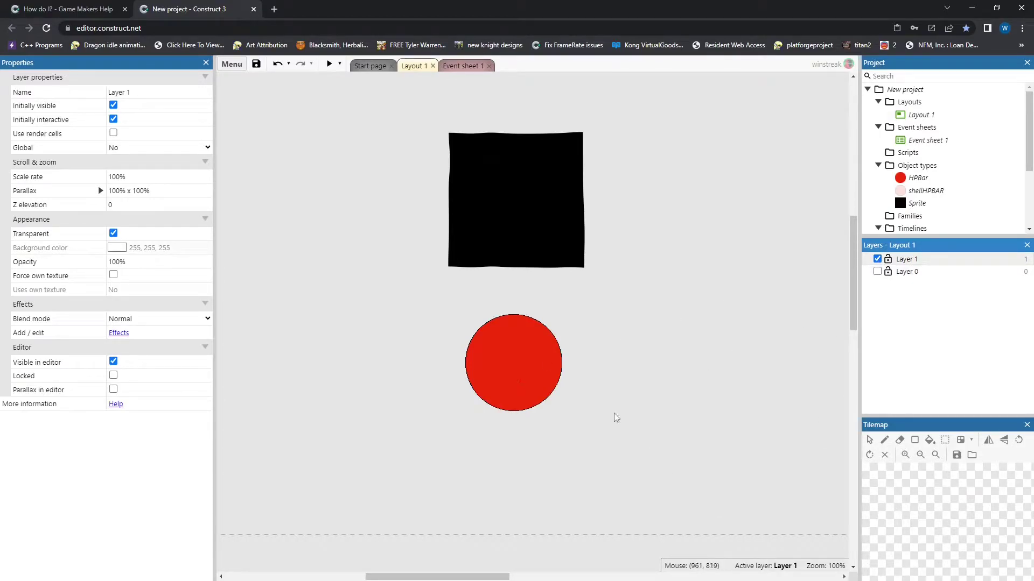
left_click(507, 384)
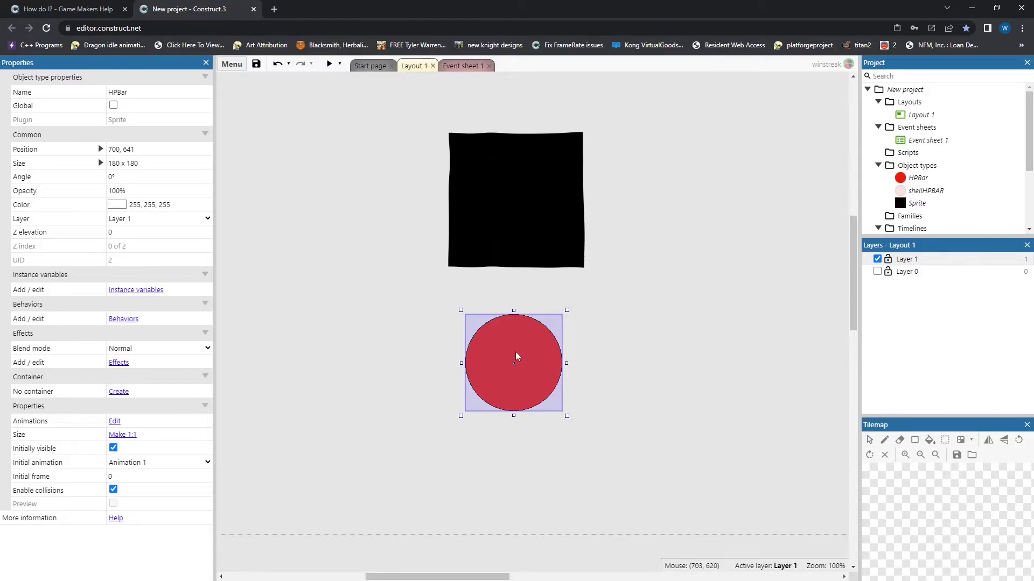
Step: Select the black Sprite square, nudge it down, and review its Water effect Speed and X speed values
left_click(530, 232)
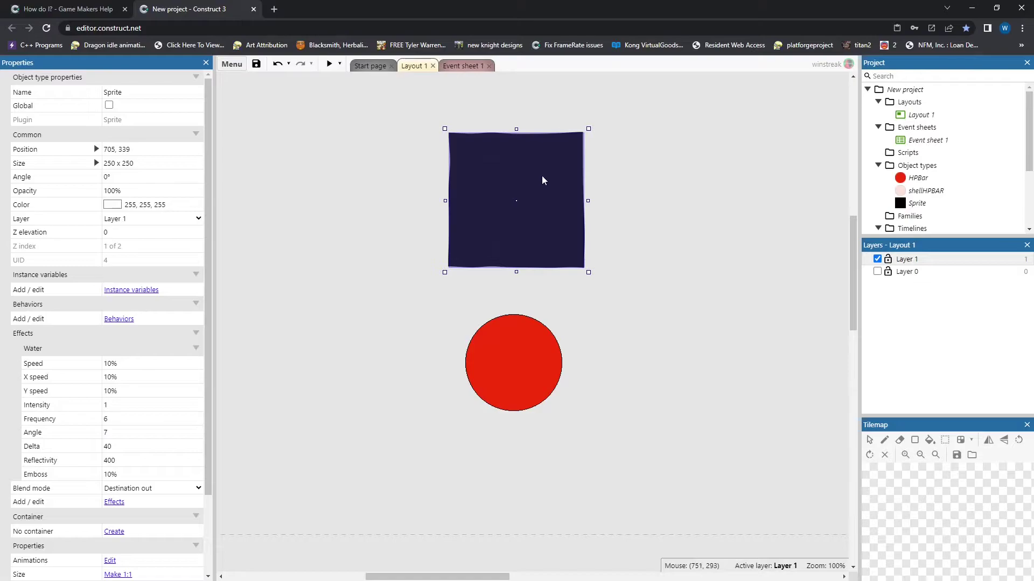
left_click_drag(542, 181, 543, 206)
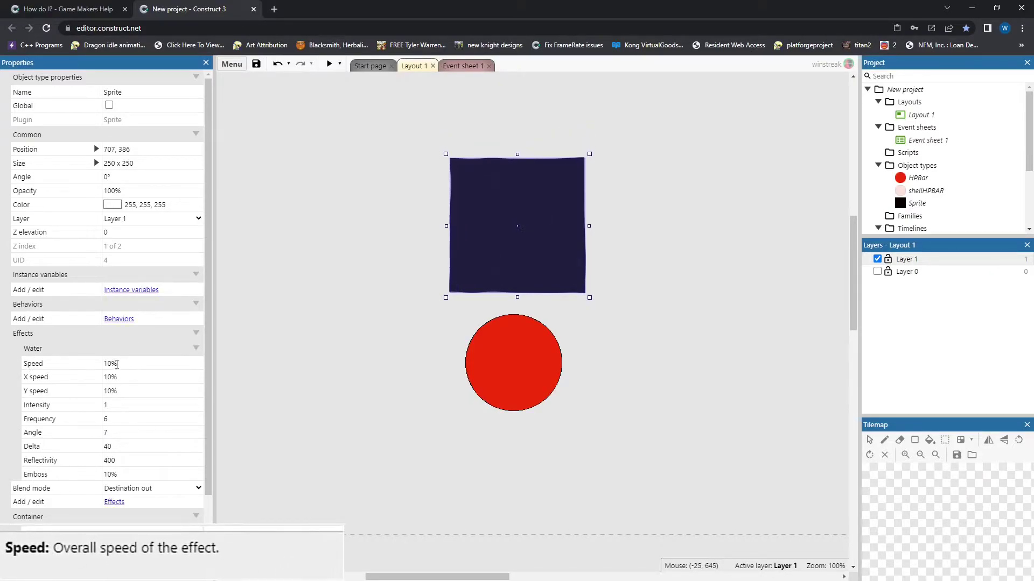
left_click(116, 364)
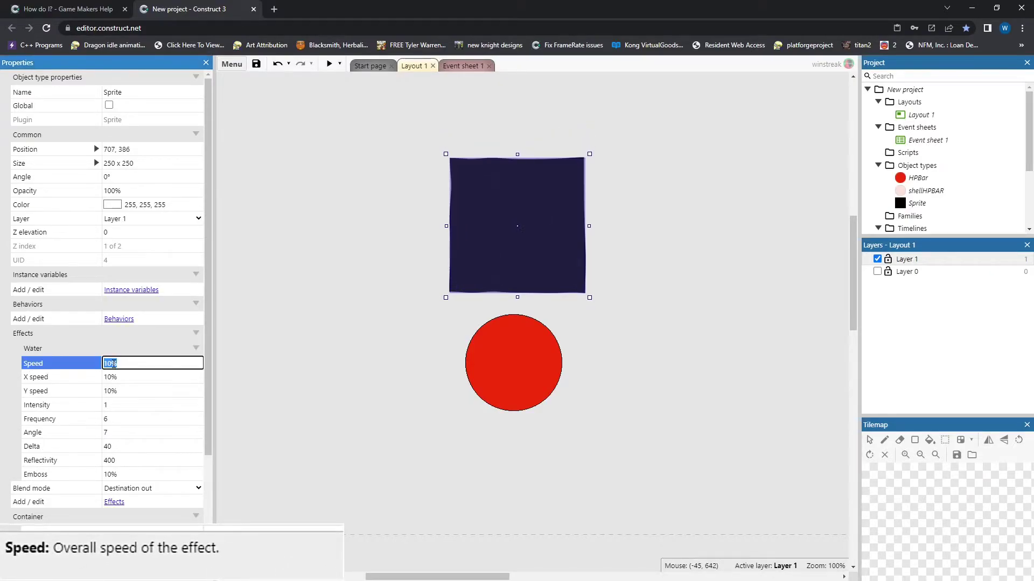
left_click(43, 380)
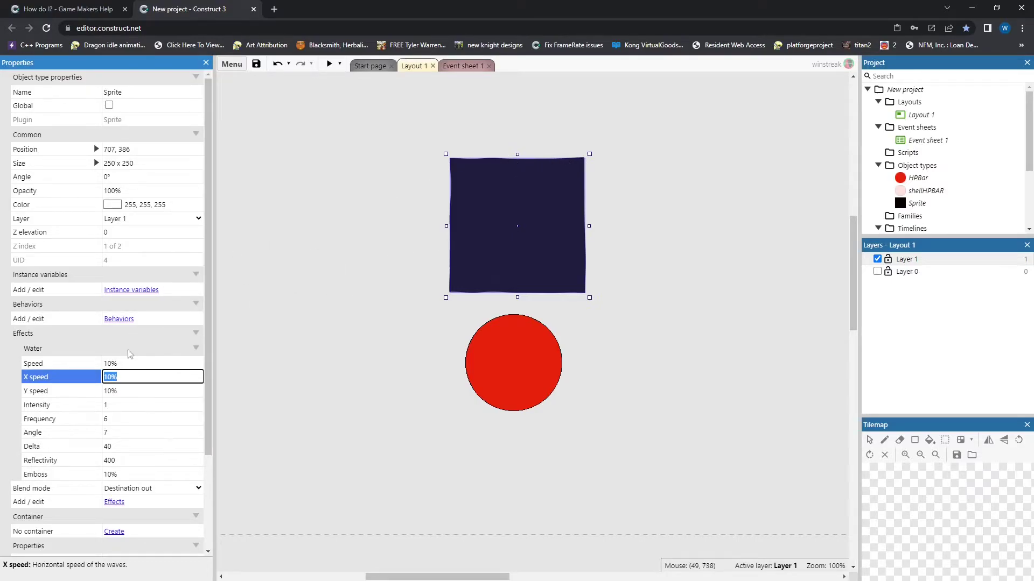
Step: Keep the square's blend mode as Destination out and drag it down over the circle's top
left_click(154, 489)
left_click(140, 459)
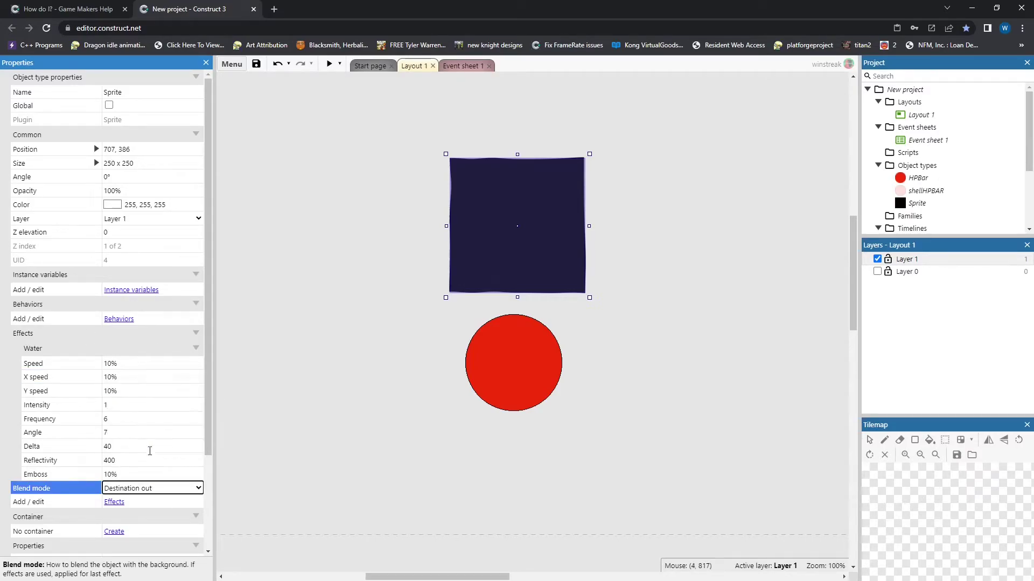
left_click_drag(549, 202, 550, 245)
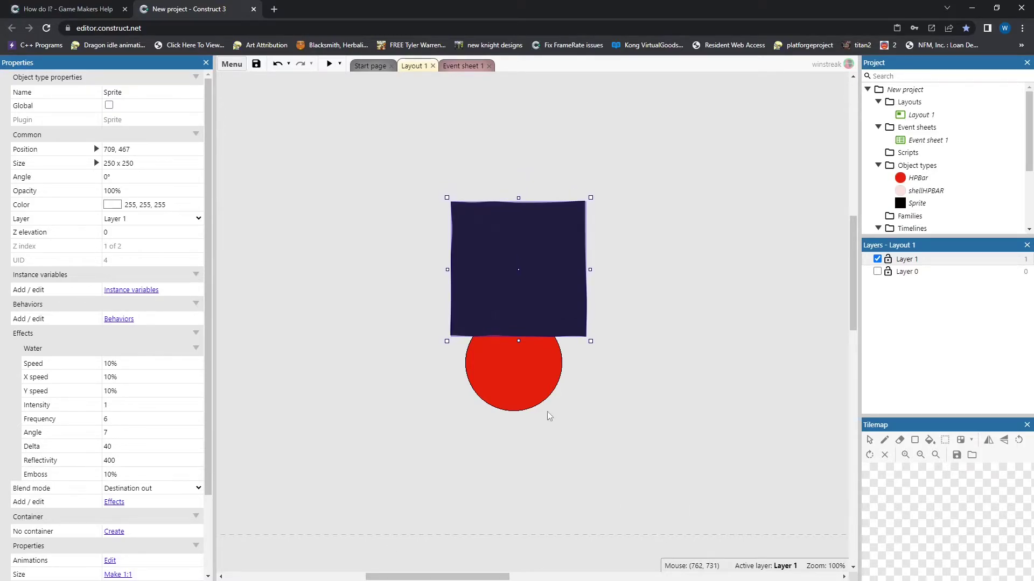
Step: Nudge the dark square mask sprite slightly lower over the red circle
left_click(518, 399)
left_click(543, 262)
mouse_move(543, 262)
left_mouse_down()
mouse_move(521, 172)
mouse_move(547, 242)
mouse_move(545, 271)
left_mouse_up()
Step: Enable Force own texture on Layer 1 so the square masks the circle
left_click(911, 259)
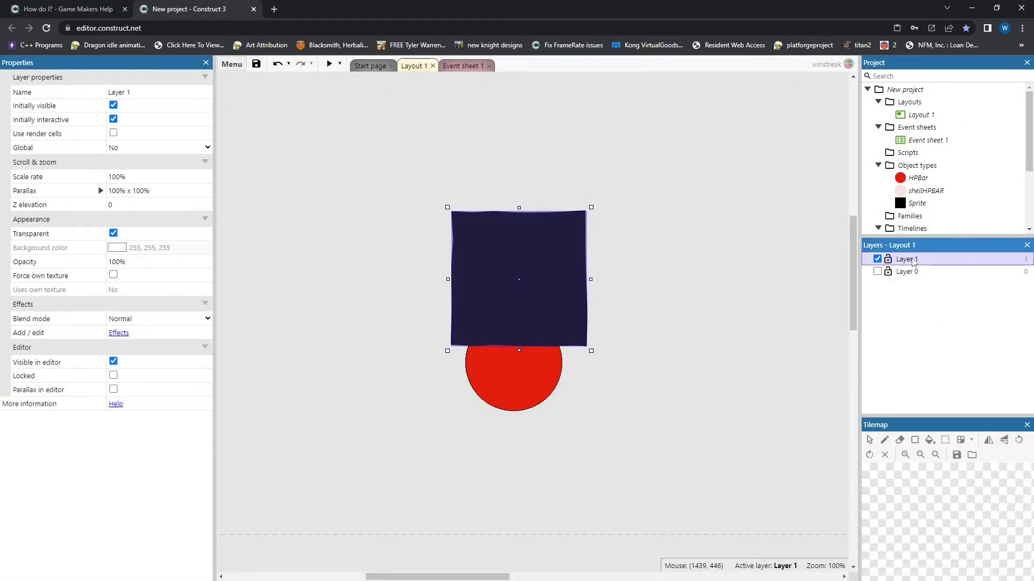
left_click(913, 259)
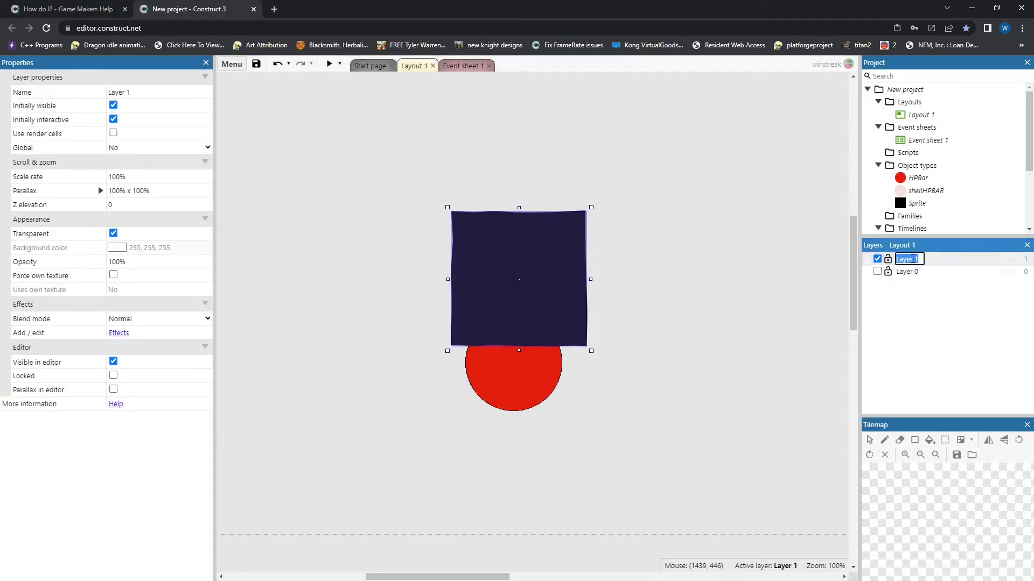
left_click(113, 275)
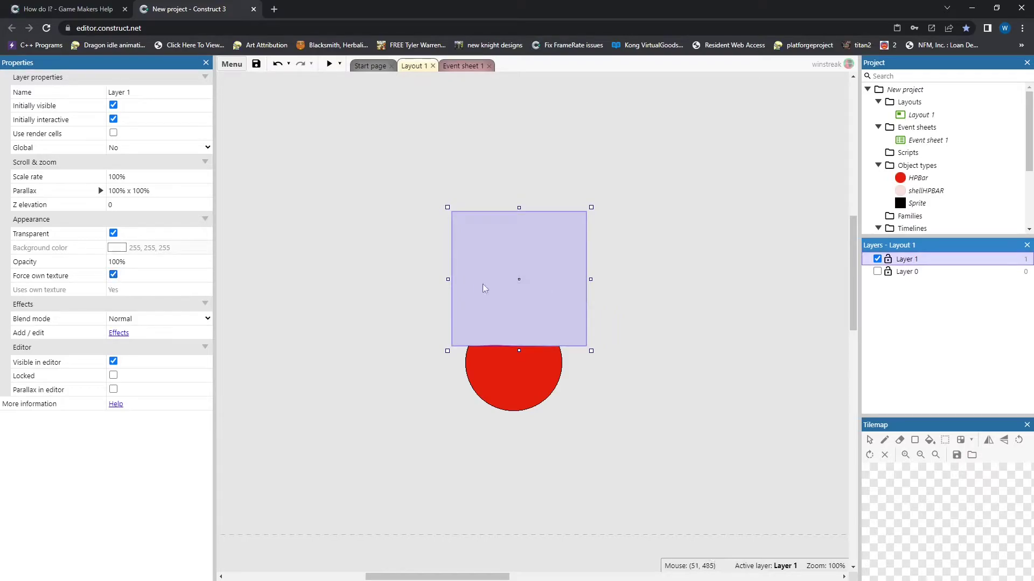
Step: Preview the project in the browser to see the partly filled circle
left_click(575, 320)
scroll(575, 320, "up", 3, "ctrl")
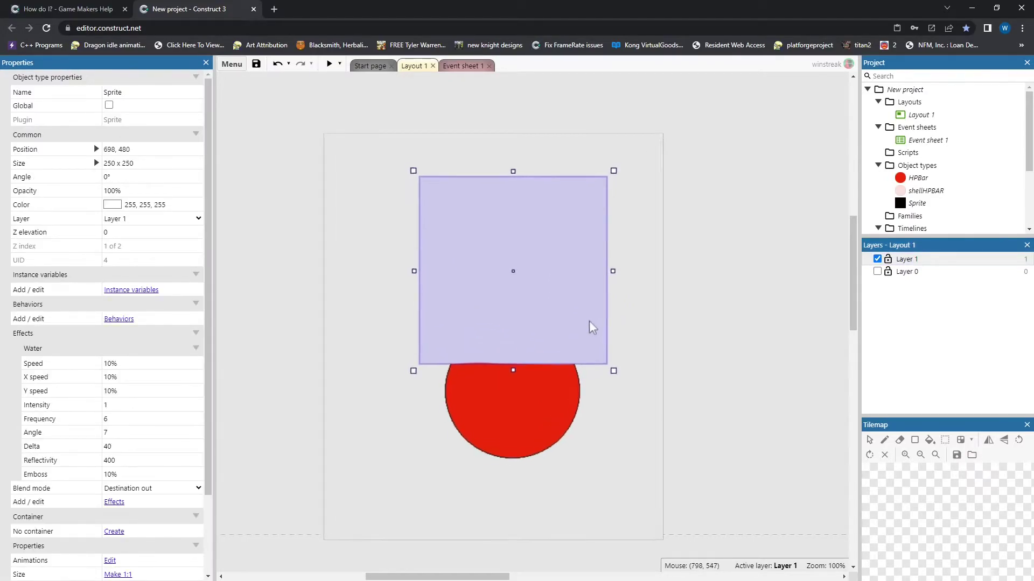
left_click(328, 63)
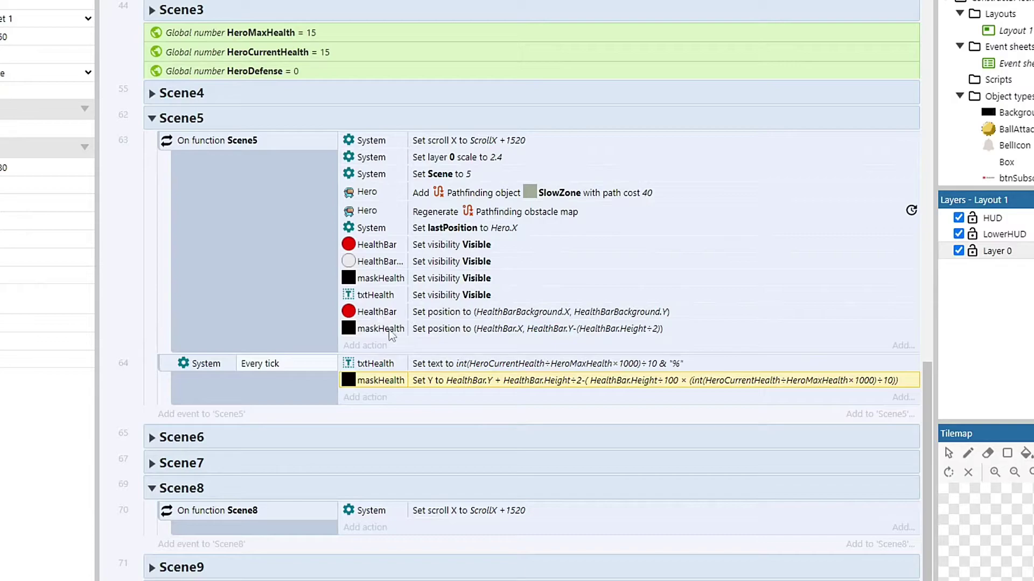
Step: Open the parameters of the every-tick maskHealth Set Y action to view its health-based Y expression
left_click(388, 329)
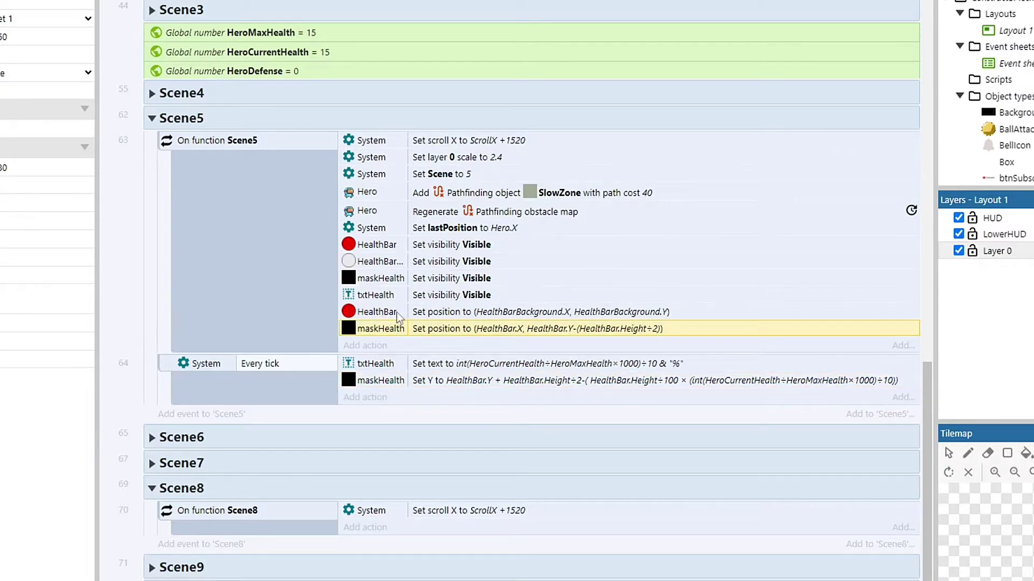
double_click(402, 377)
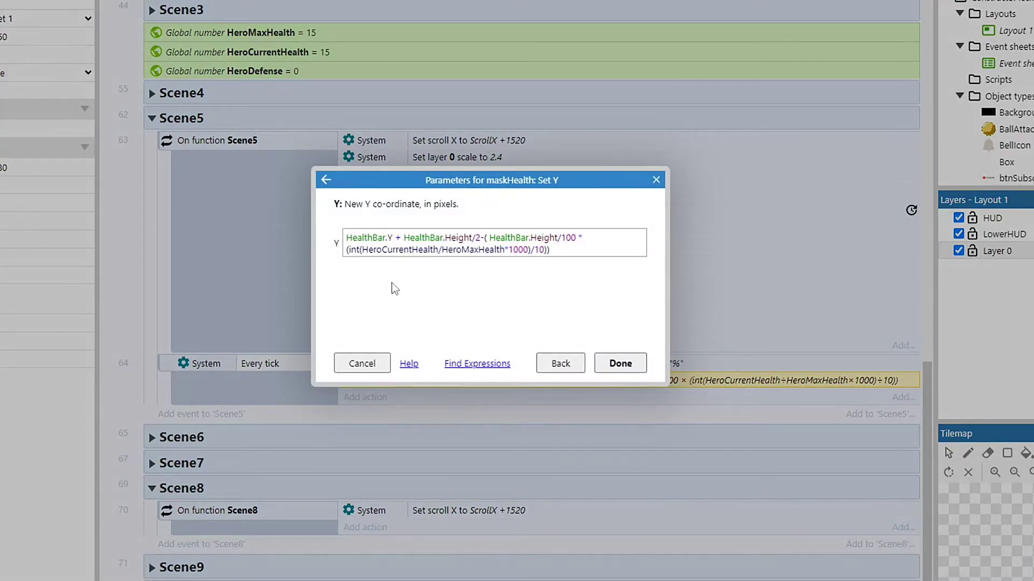
triple_click(361, 253)
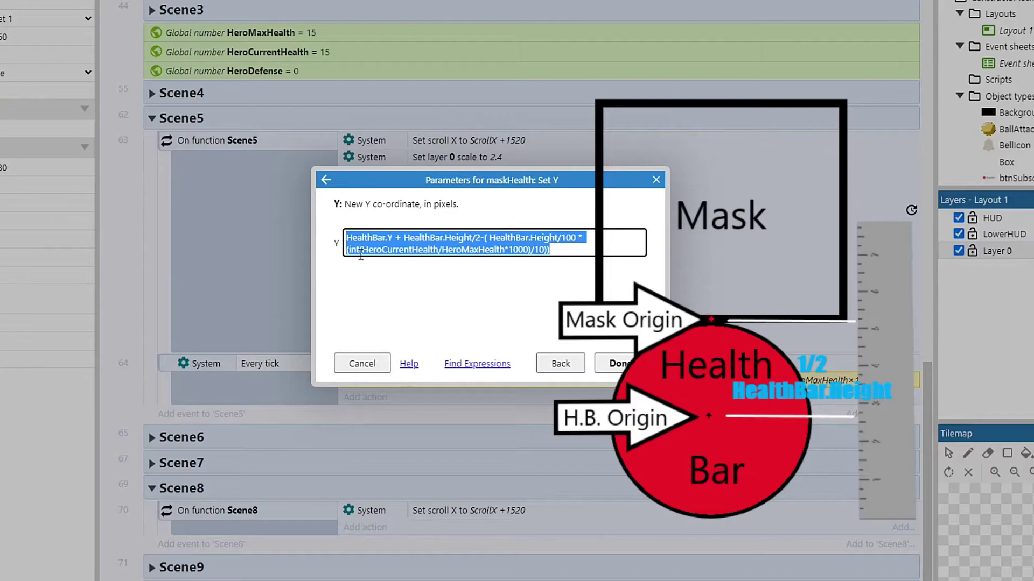
left_click(346, 237)
left_click_drag(347, 238, 394, 239)
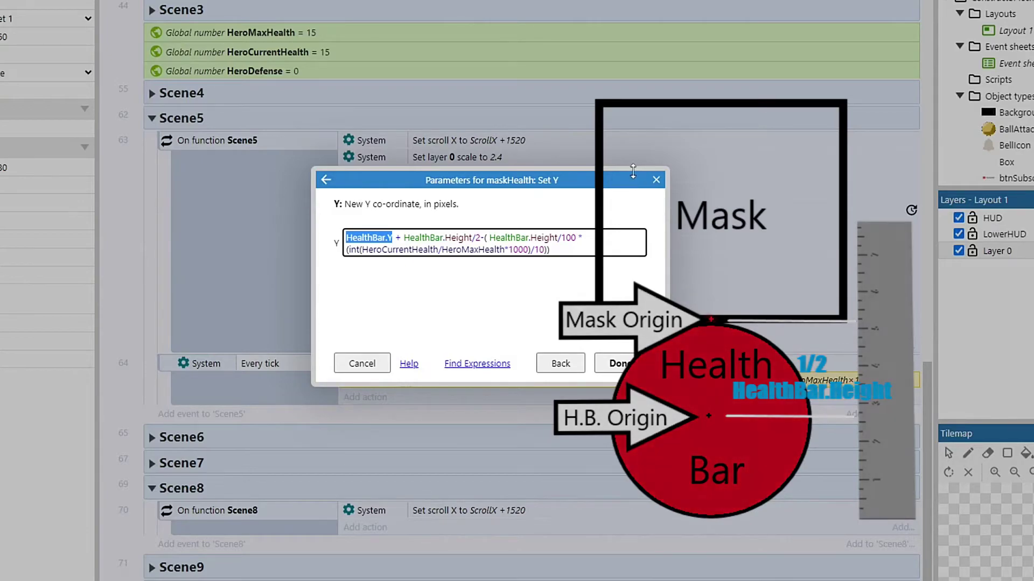
left_click_drag(346, 237, 573, 242)
left_click(490, 239)
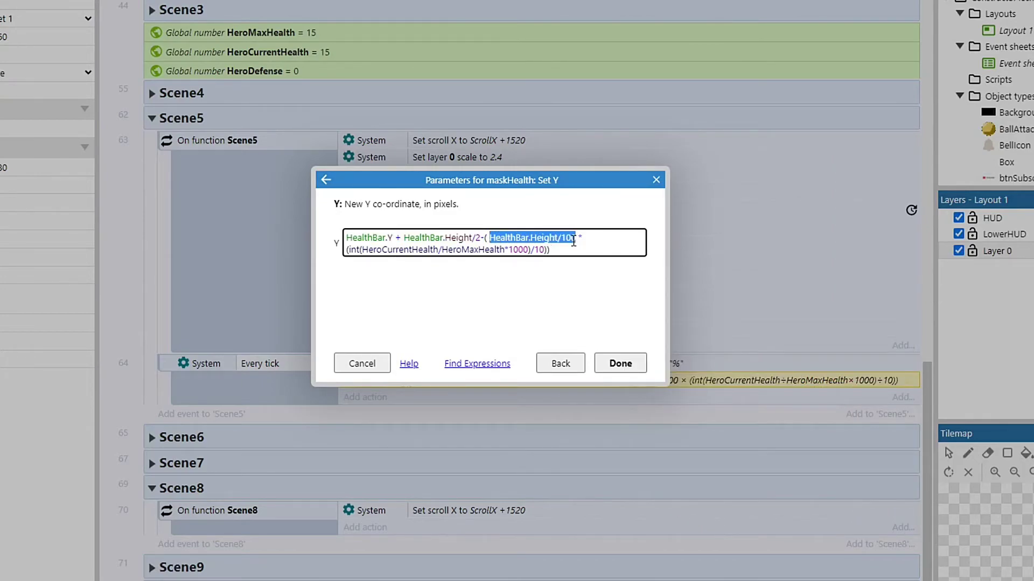
left_click(498, 238)
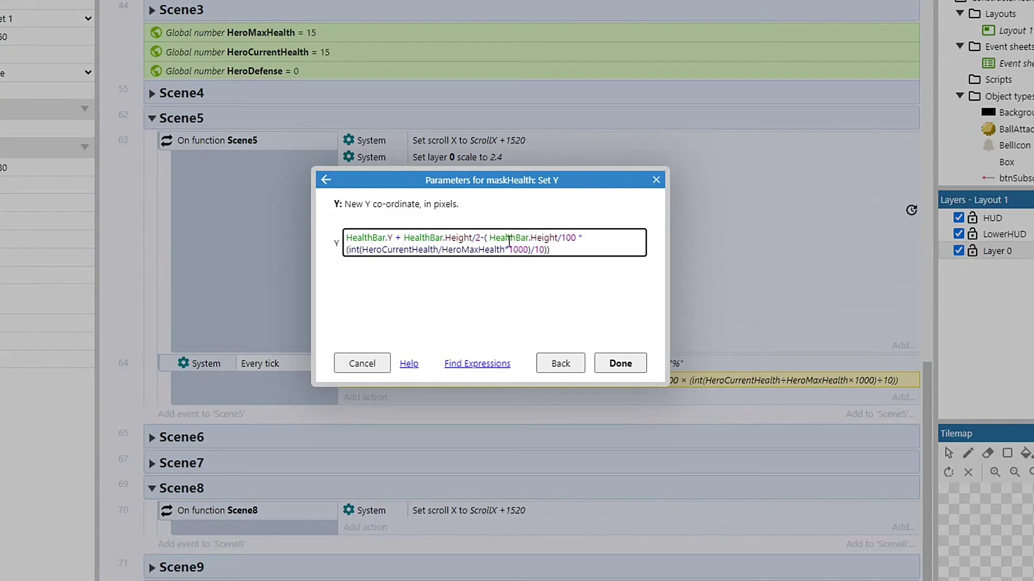
left_click_drag(346, 250, 590, 247)
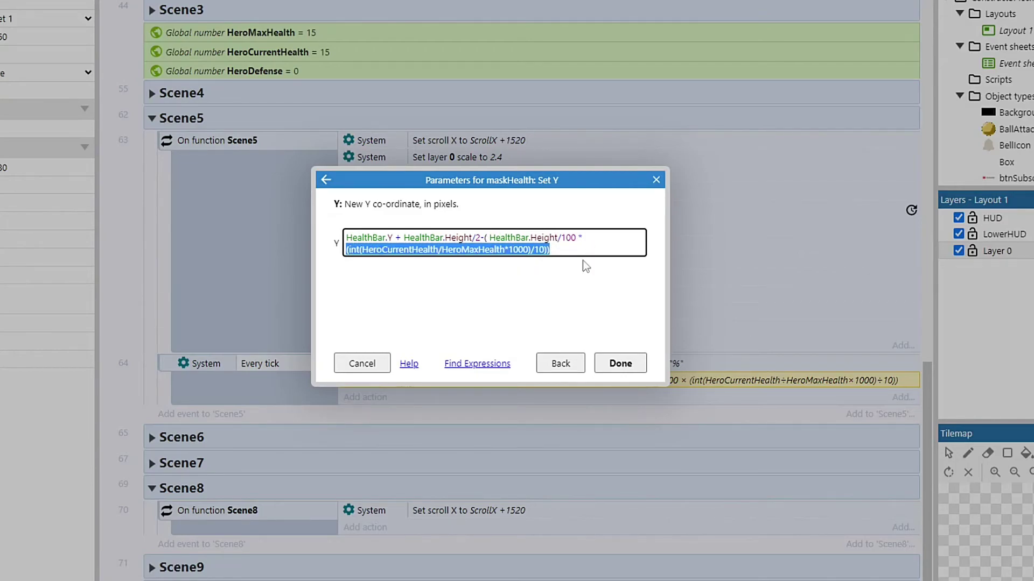
left_click(519, 302)
double_click(370, 251)
left_click(378, 250)
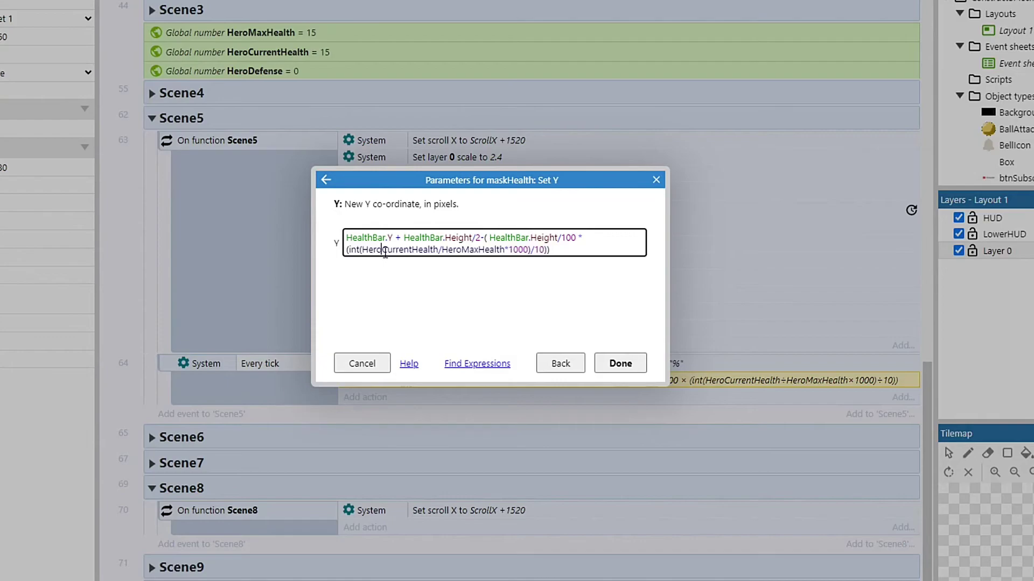
double_click(499, 248)
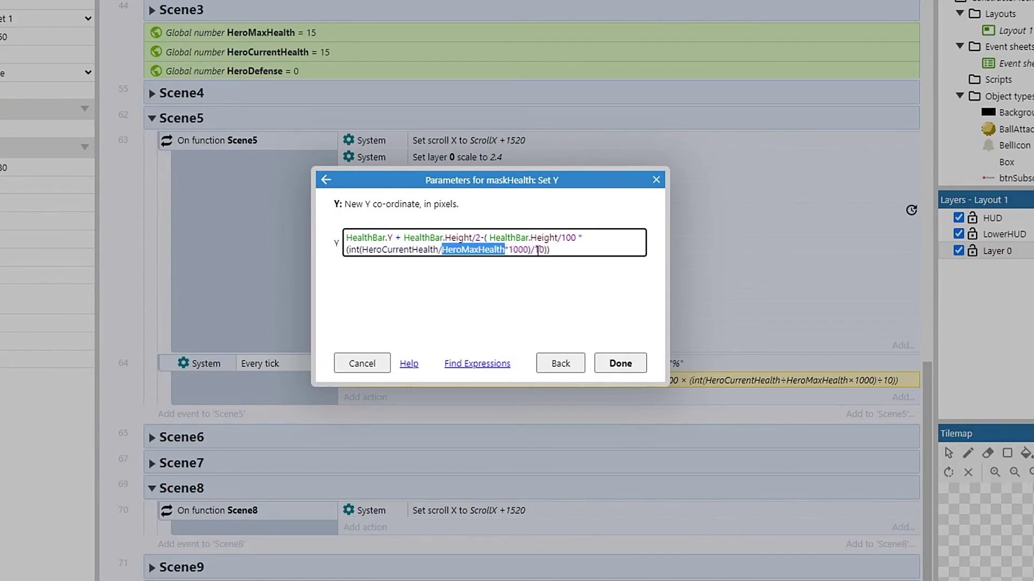
left_click_drag(509, 251, 530, 251)
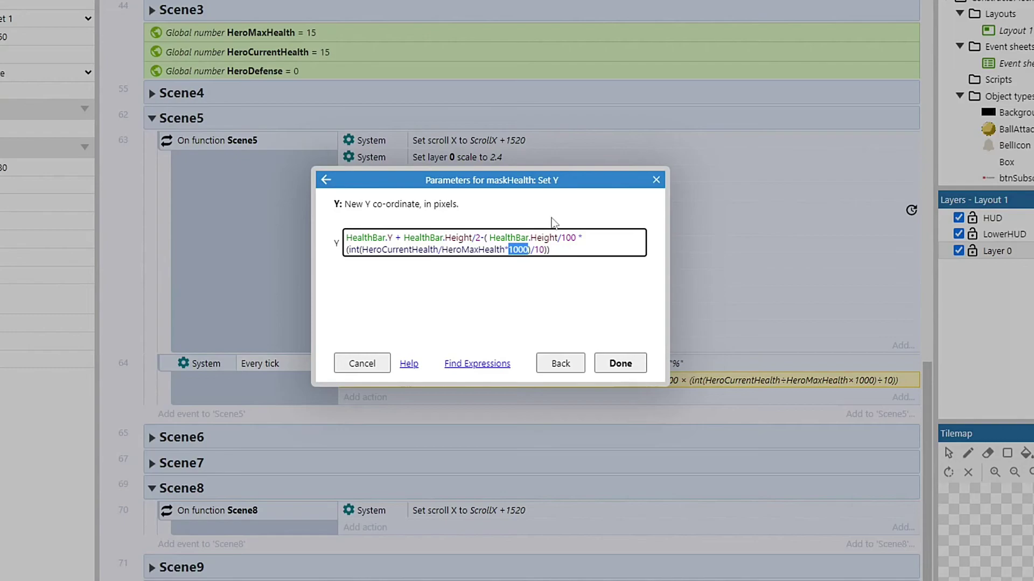
left_click(473, 296)
left_click(347, 250)
left_click_drag(348, 250, 566, 263)
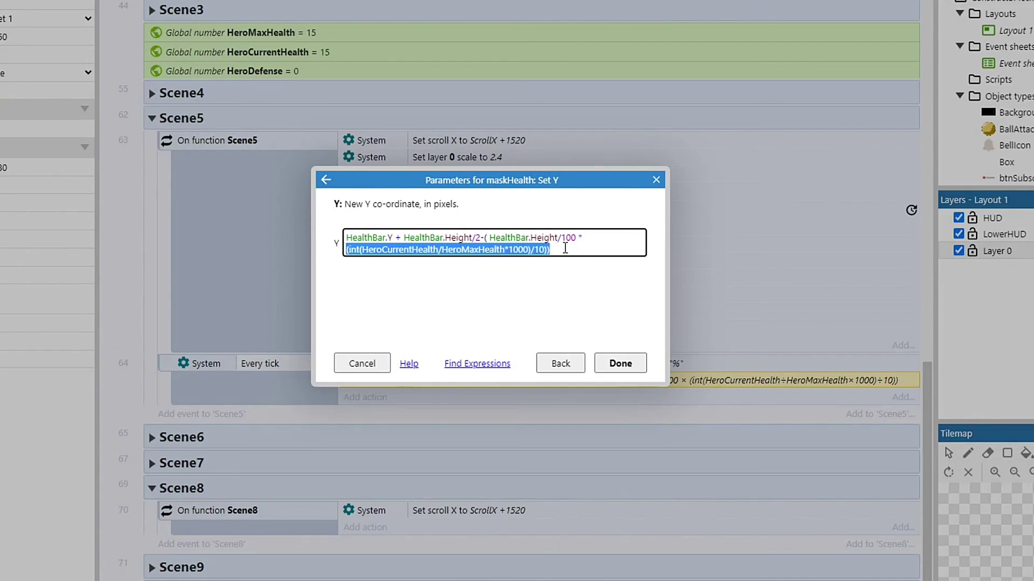